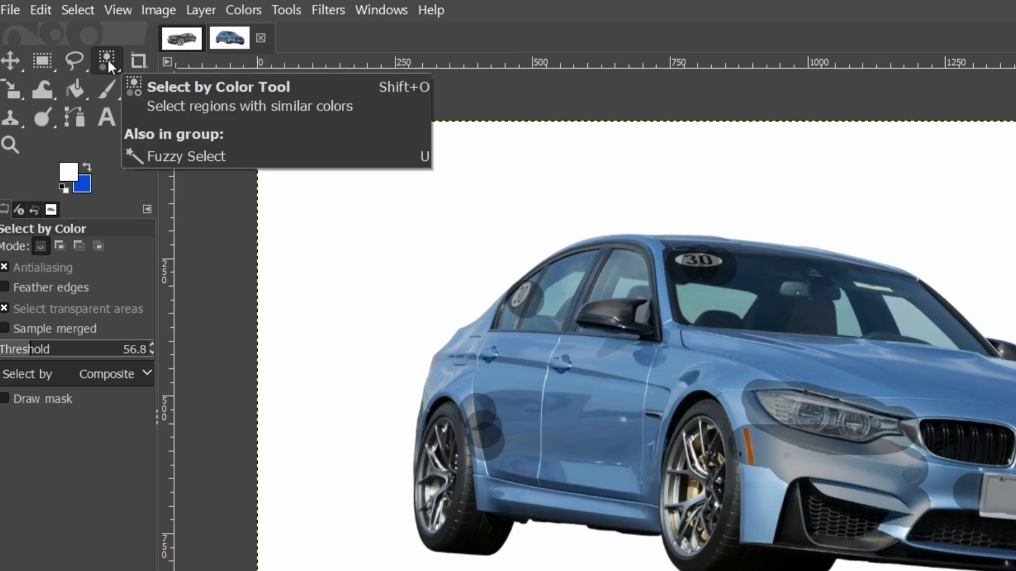
# Select the white background of the blue BMW image by color, delete it, and clear the selection.
pyautogui.click(286, 9)
pyautogui.moveTo(329, 36)
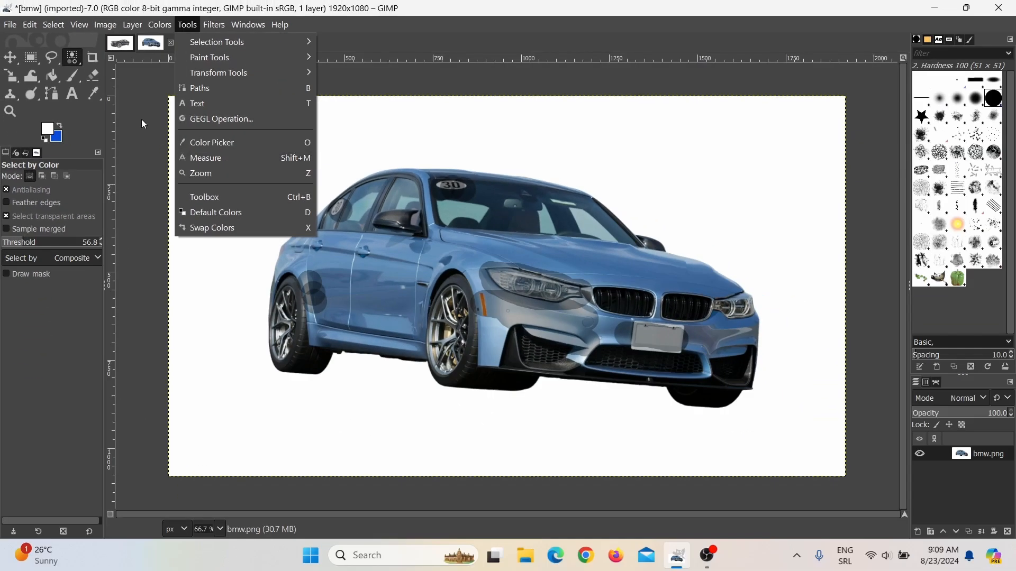
pyautogui.click(215, 158)
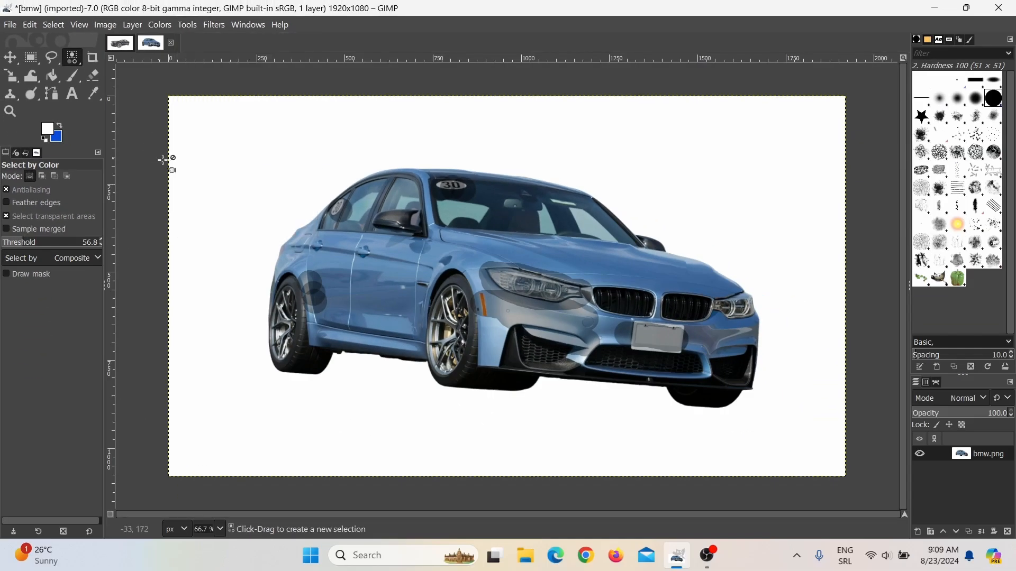
pyautogui.click(231, 153)
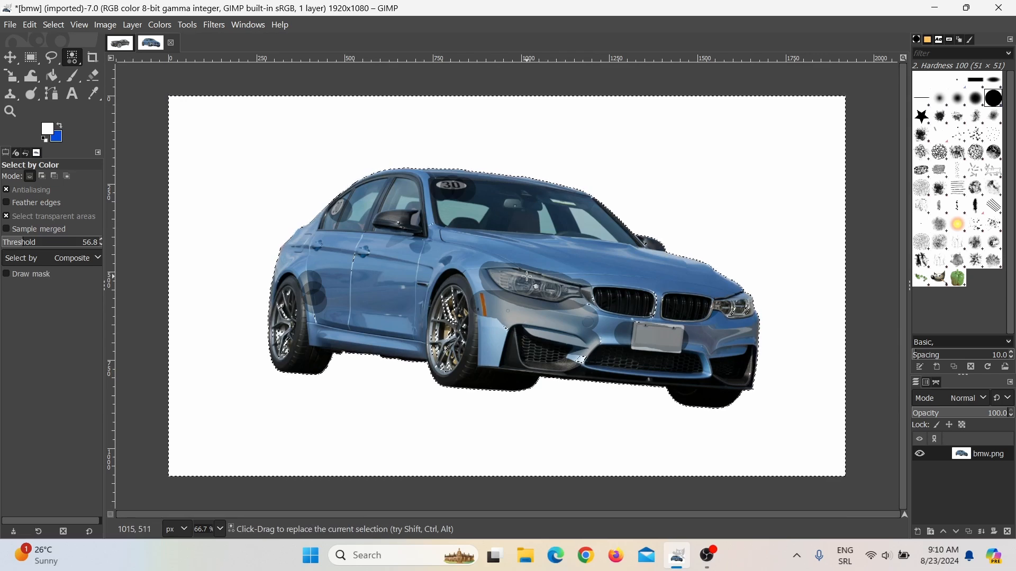
pyautogui.press('Delete')
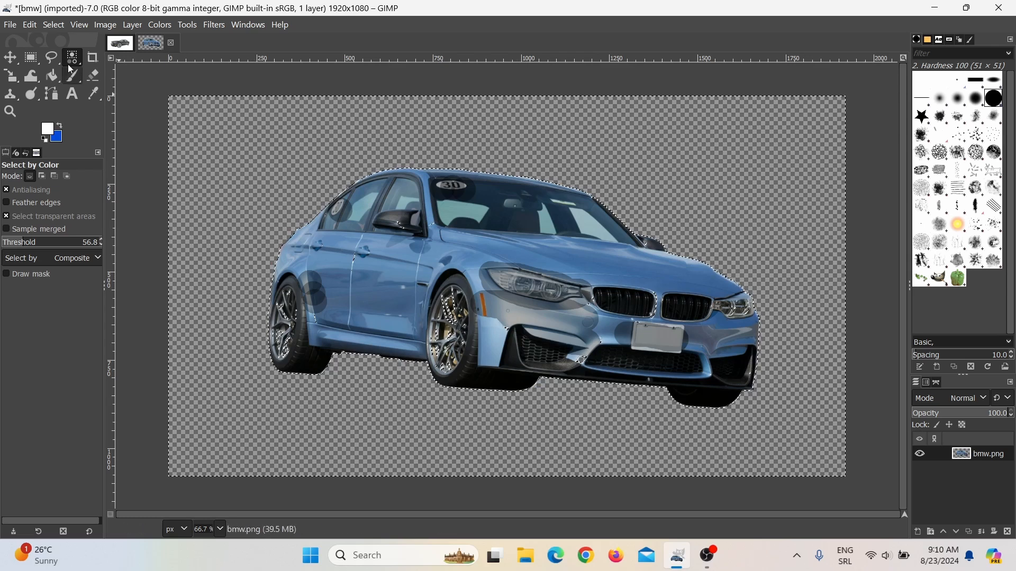
pyautogui.click(53, 25)
pyautogui.click(61, 57)
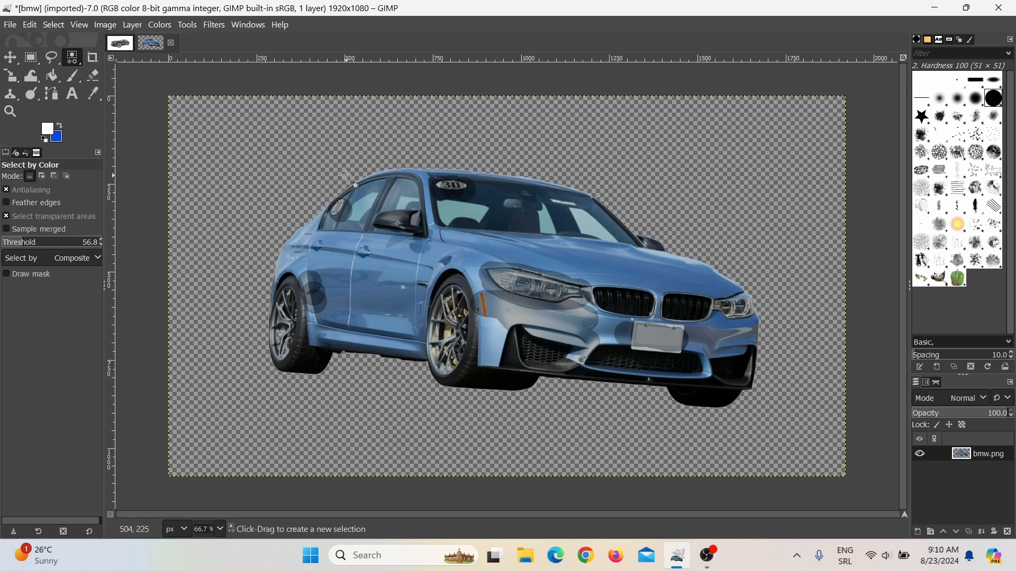
pyautogui.click(10, 25)
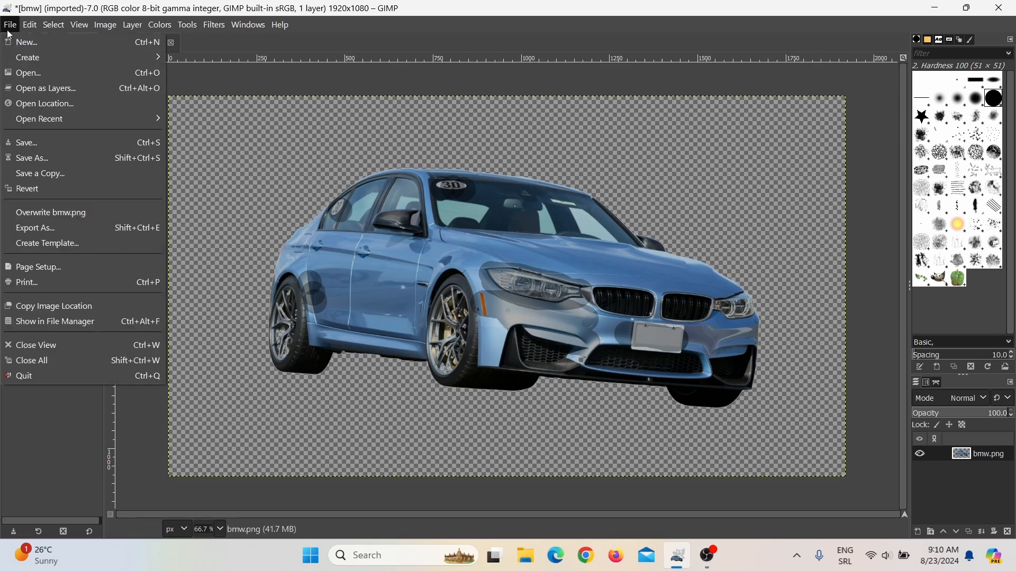
pyautogui.click(43, 229)
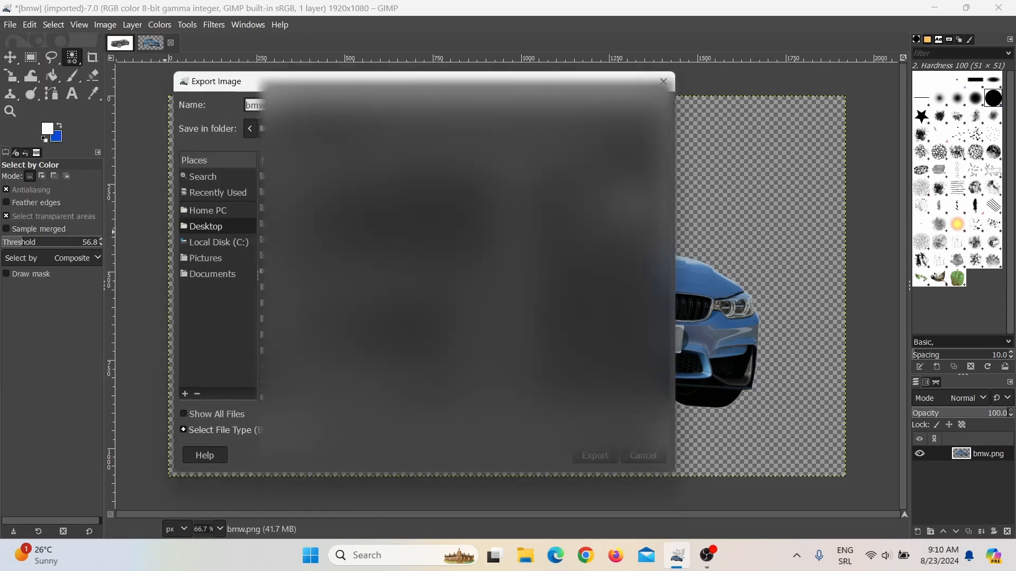
pyautogui.click(663, 81)
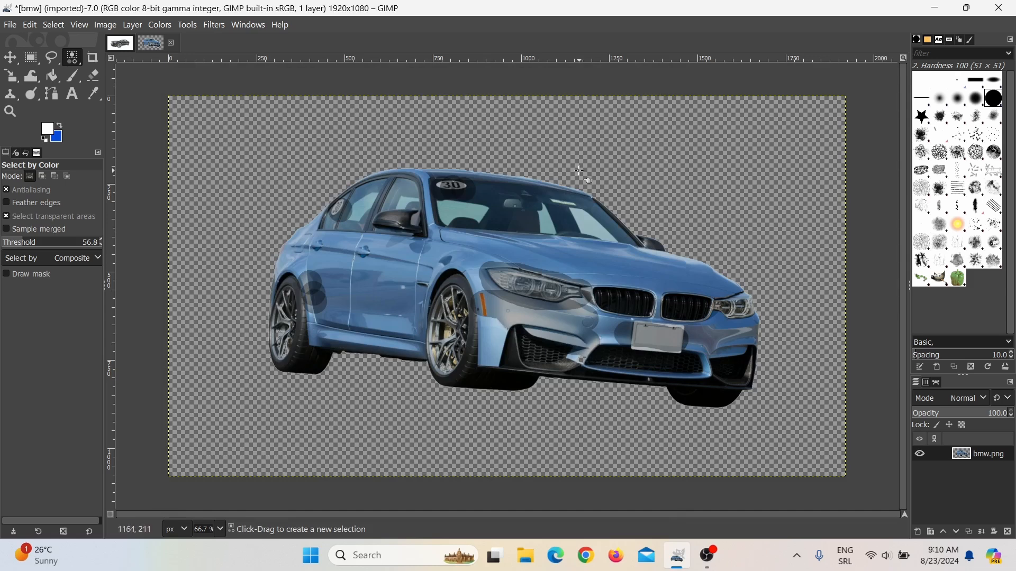
# Switch to the black car image and select its white background by color.
pyautogui.click(121, 44)
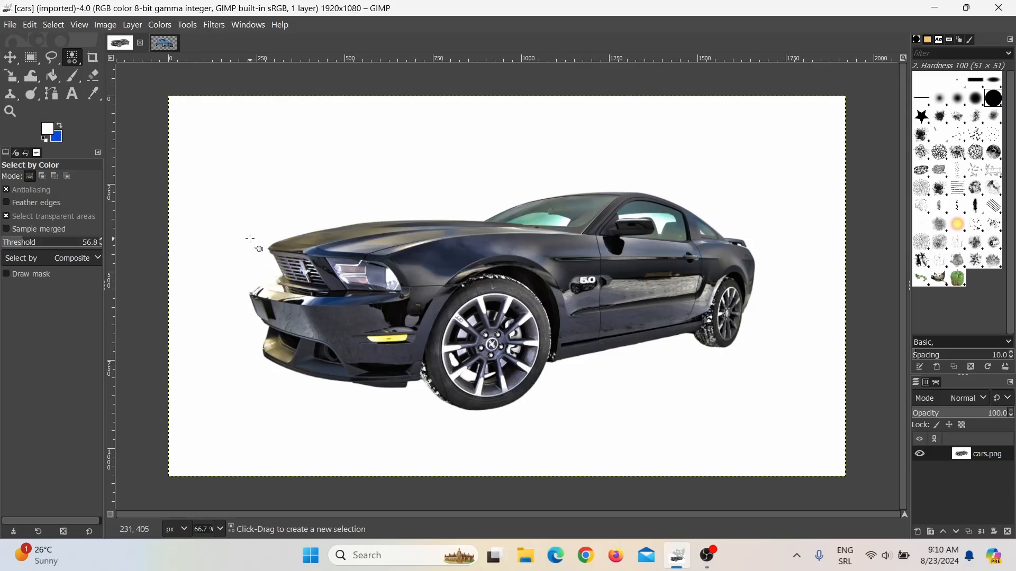
pyautogui.click(223, 170)
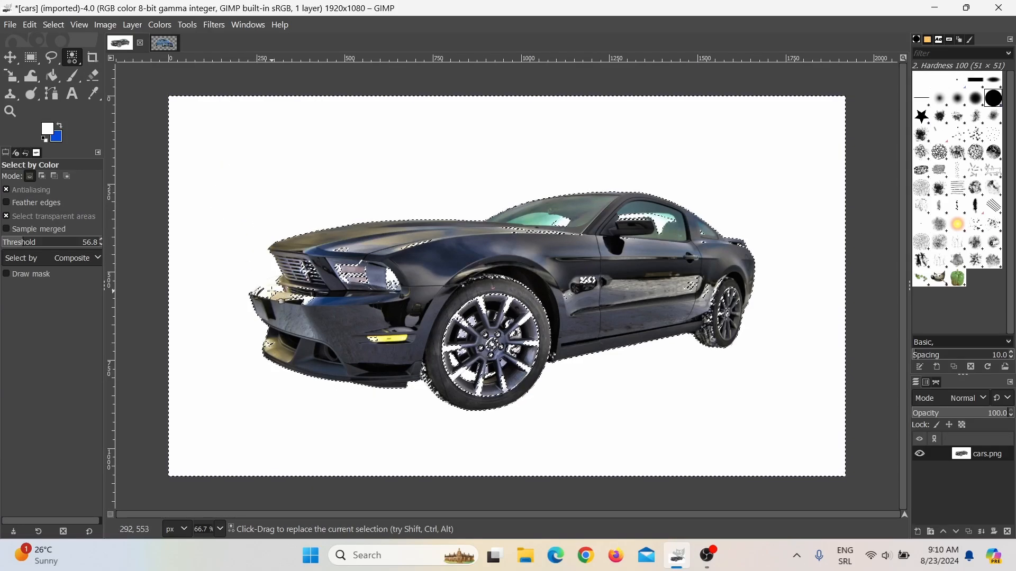
# Switch to the Fuzzy Select tool and clear the current selection.
pyautogui.click(76, 63)
pyautogui.click(127, 62)
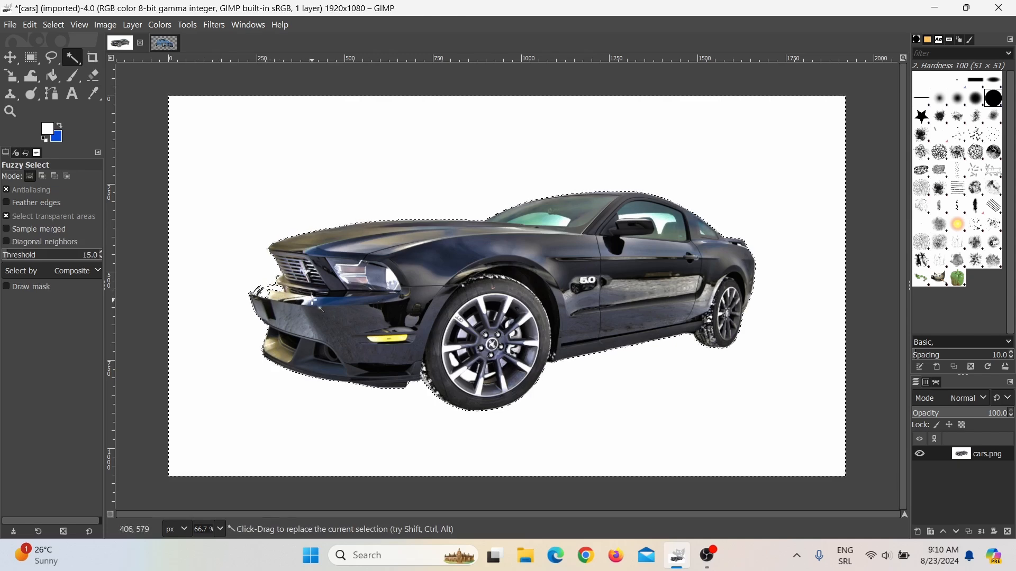
pyautogui.click(56, 25)
pyautogui.click(67, 56)
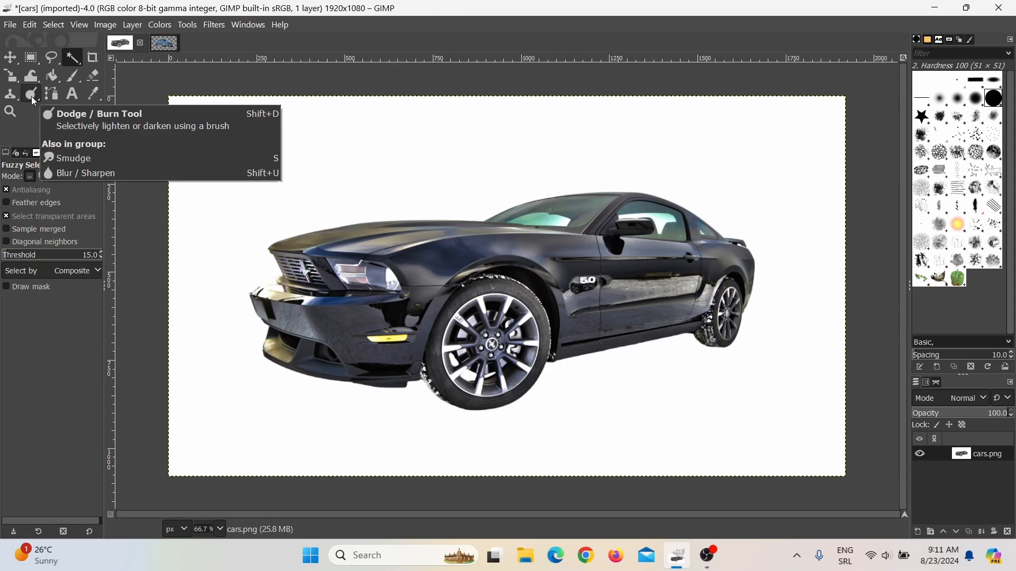
# Pick the Dodge / Burn tool and burn over the car's front and body to darken them.
pyautogui.click(186, 25)
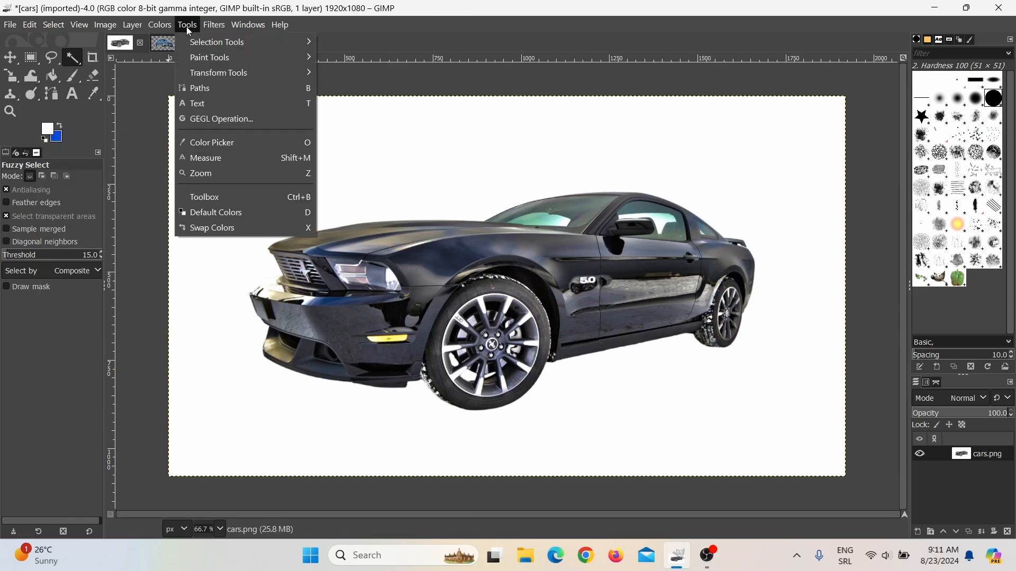
pyautogui.moveTo(212, 58)
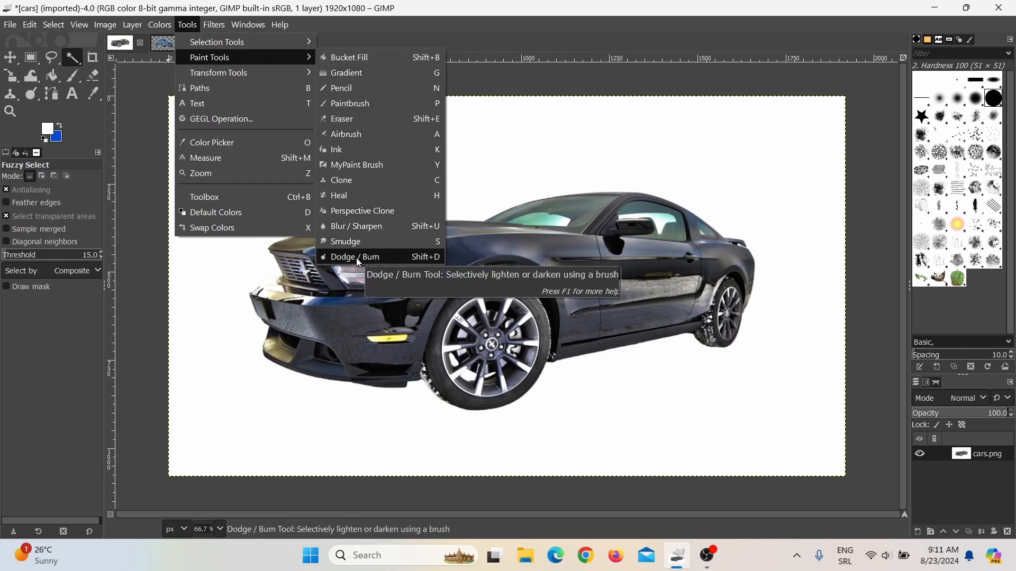
pyautogui.click(33, 91)
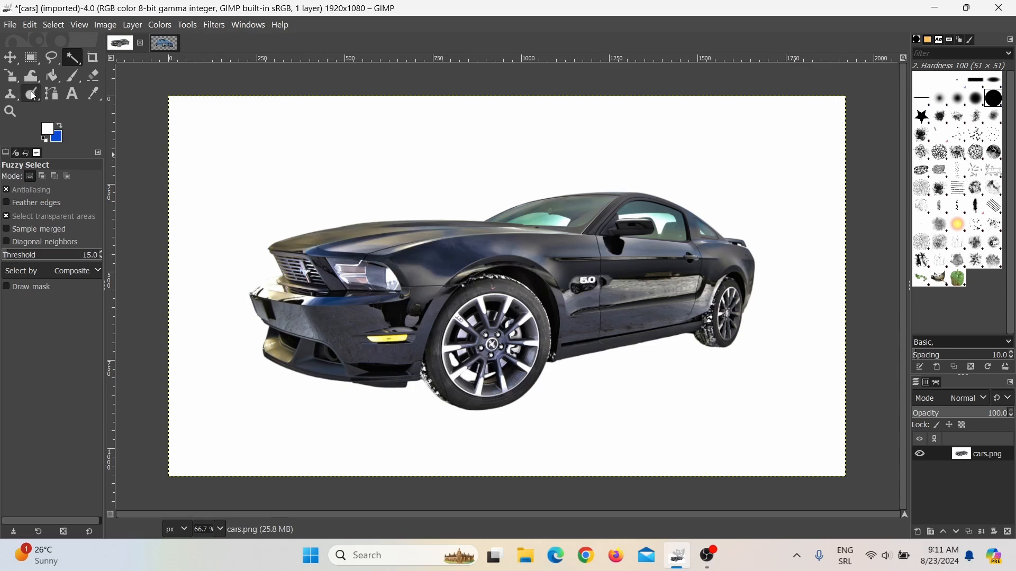
pyautogui.click(33, 95)
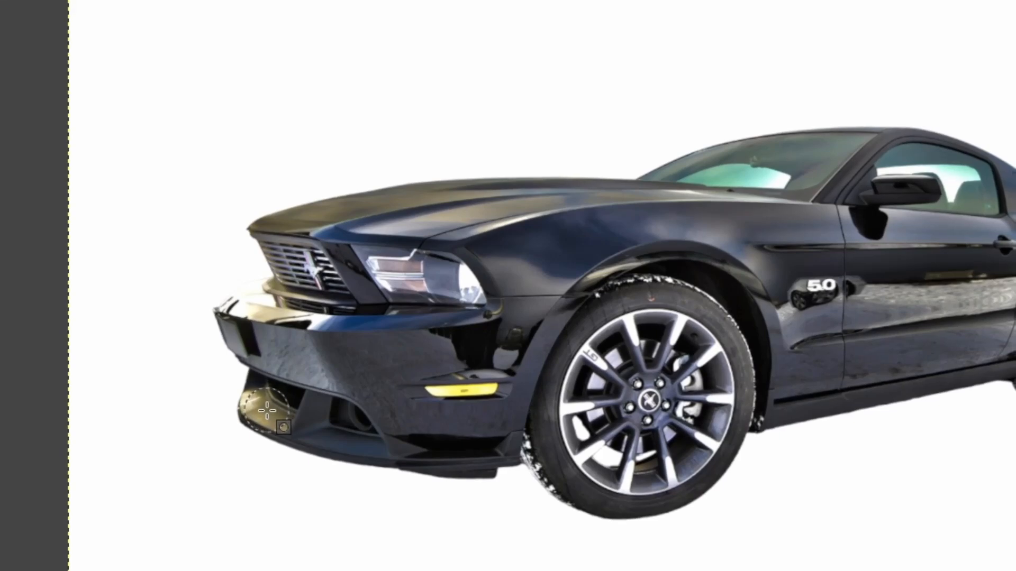
pyautogui.moveTo(267, 410)
pyautogui.mouseDown()
pyautogui.moveTo(273, 363)
pyautogui.moveTo(245, 315)
pyautogui.moveTo(282, 296)
pyautogui.moveTo(296, 273)
pyautogui.moveTo(288, 246)
pyautogui.moveTo(373, 220)
pyautogui.moveTo(291, 229)
pyautogui.moveTo(409, 208)
pyautogui.moveTo(616, 199)
pyautogui.moveTo(695, 173)
pyautogui.mouseUp()
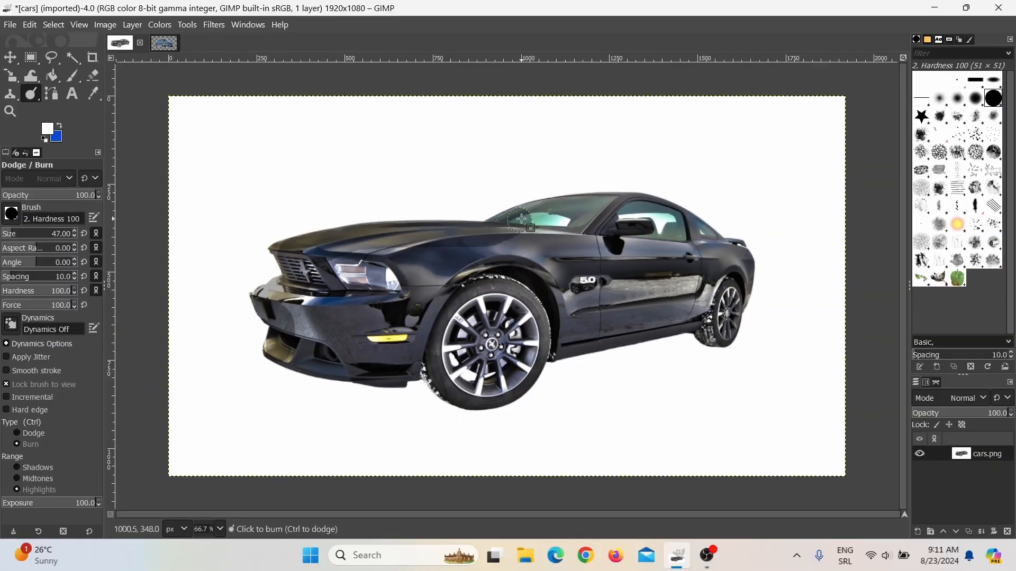
pyautogui.moveTo(522, 218)
pyautogui.mouseDown()
pyautogui.moveTo(641, 208)
pyautogui.moveTo(706, 236)
pyautogui.moveTo(739, 280)
pyautogui.moveTo(729, 326)
pyautogui.moveTo(709, 333)
pyautogui.moveTo(660, 323)
pyautogui.moveTo(578, 341)
pyautogui.moveTo(497, 389)
pyautogui.moveTo(454, 392)
pyautogui.moveTo(429, 348)
pyautogui.moveTo(367, 362)
pyautogui.moveTo(297, 316)
pyautogui.moveTo(377, 274)
pyautogui.moveTo(324, 264)
pyautogui.moveTo(325, 284)
pyautogui.moveTo(407, 295)
pyautogui.moveTo(440, 311)
pyautogui.moveTo(454, 360)
pyautogui.moveTo(486, 379)
pyautogui.moveTo(522, 314)
pyautogui.moveTo(531, 334)
pyautogui.moveTo(530, 358)
pyautogui.moveTo(509, 302)
pyautogui.moveTo(469, 312)
pyautogui.moveTo(454, 338)
pyautogui.moveTo(473, 362)
pyautogui.moveTo(479, 320)
pyautogui.moveTo(505, 290)
pyautogui.moveTo(484, 280)
pyautogui.moveTo(459, 317)
pyautogui.moveTo(464, 287)
pyautogui.moveTo(522, 283)
pyautogui.moveTo(542, 334)
pyautogui.moveTo(546, 288)
pyautogui.moveTo(497, 263)
pyautogui.moveTo(414, 298)
pyautogui.moveTo(353, 269)
pyautogui.moveTo(497, 257)
pyautogui.moveTo(583, 226)
pyautogui.moveTo(631, 224)
pyautogui.moveTo(675, 242)
pyautogui.moveTo(695, 264)
pyautogui.moveTo(686, 285)
pyautogui.moveTo(600, 296)
pyautogui.moveTo(651, 267)
pyautogui.moveTo(299, 267)
pyautogui.moveTo(412, 272)
pyautogui.moveTo(372, 303)
pyautogui.moveTo(410, 325)
pyautogui.moveTo(331, 333)
pyautogui.moveTo(389, 321)
pyautogui.moveTo(389, 304)
pyautogui.moveTo(336, 342)
pyautogui.moveTo(571, 286)
pyautogui.moveTo(722, 286)
pyautogui.moveTo(714, 305)
pyautogui.moveTo(624, 315)
pyautogui.moveTo(566, 302)
pyautogui.moveTo(450, 323)
pyautogui.moveTo(479, 302)
pyautogui.moveTo(484, 330)
pyautogui.moveTo(470, 368)
pyautogui.moveTo(450, 363)
pyautogui.moveTo(468, 339)
pyautogui.moveTo(513, 325)
pyautogui.moveTo(509, 356)
pyautogui.mouseUp()
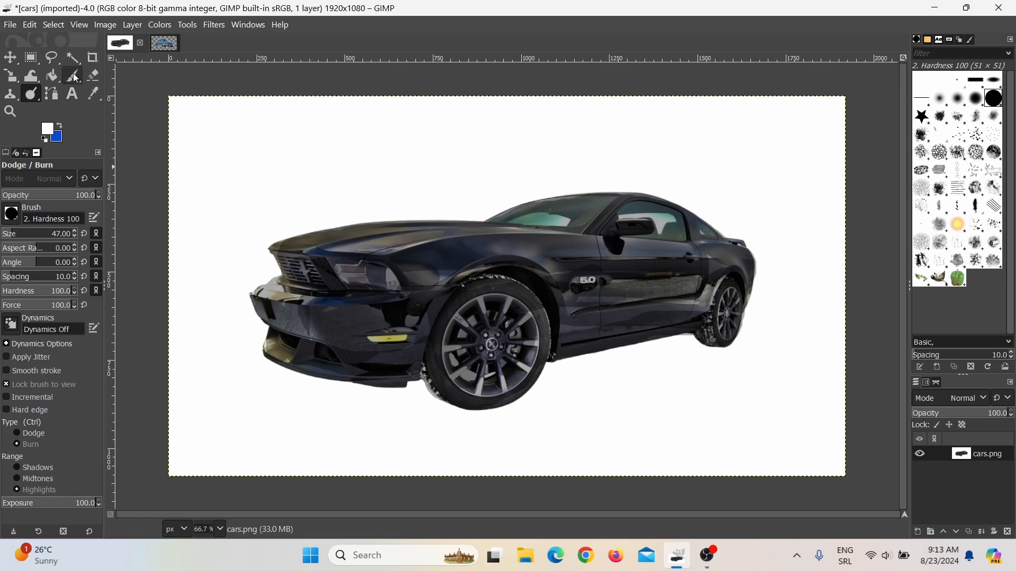
# Select the white background with Fuzzy Select, delete it, and clear the selection.
pyautogui.click(73, 58)
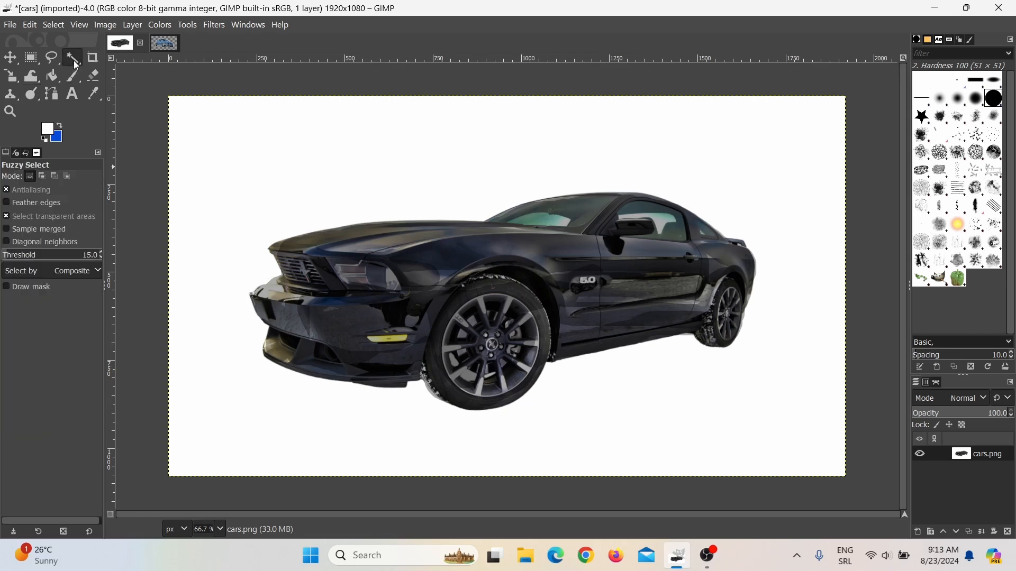
pyautogui.click(250, 146)
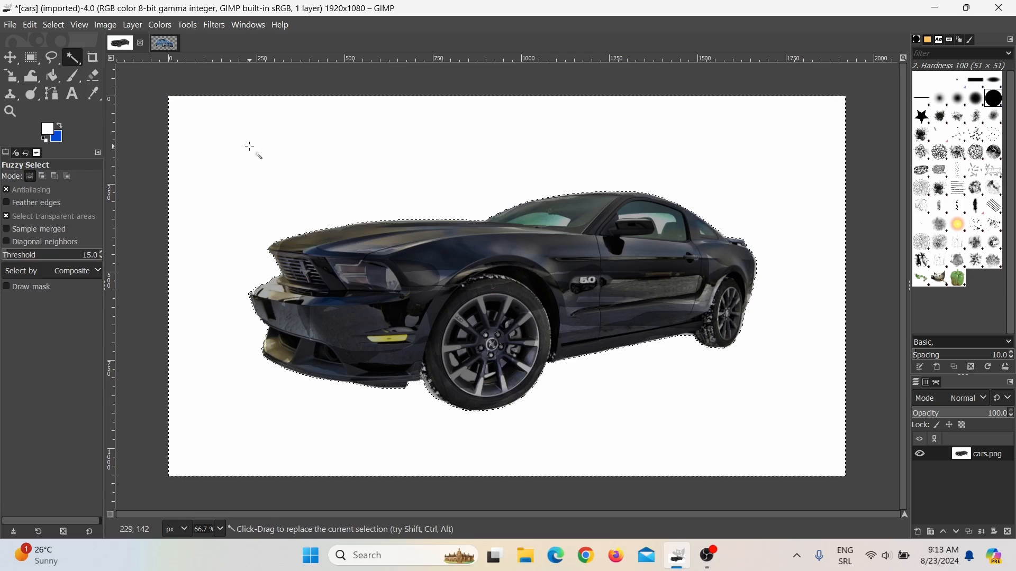
pyautogui.press('Delete')
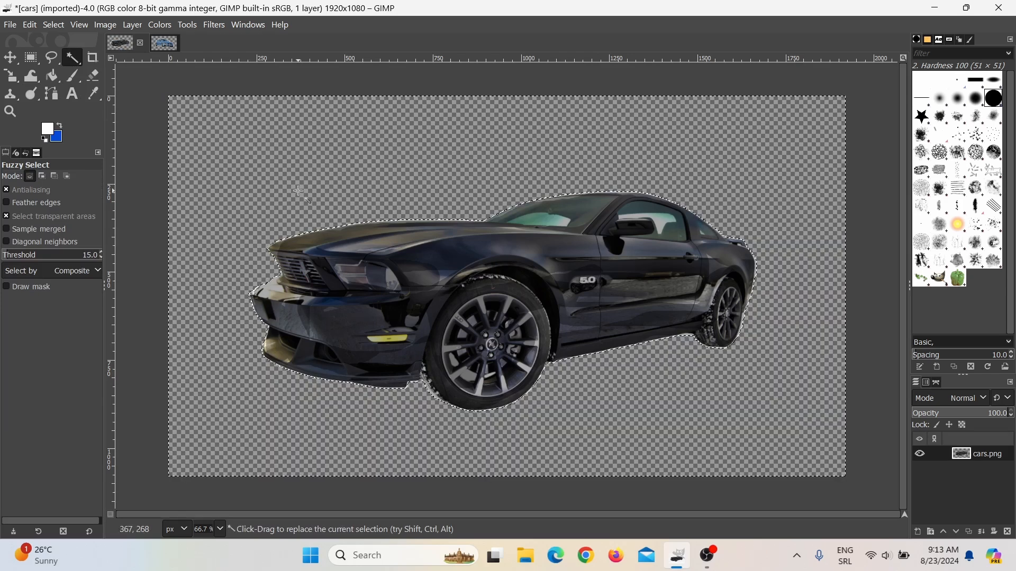
pyautogui.click(53, 25)
pyautogui.click(62, 55)
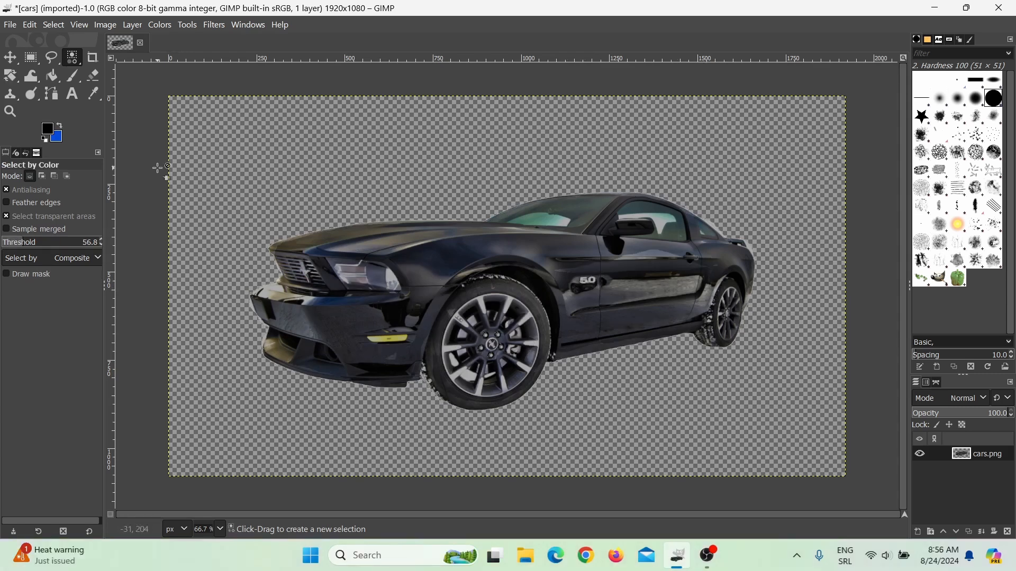
# Set the Dodge / Burn tool to Dodge and lighten the car's body with brush strokes.
pyautogui.click(33, 99)
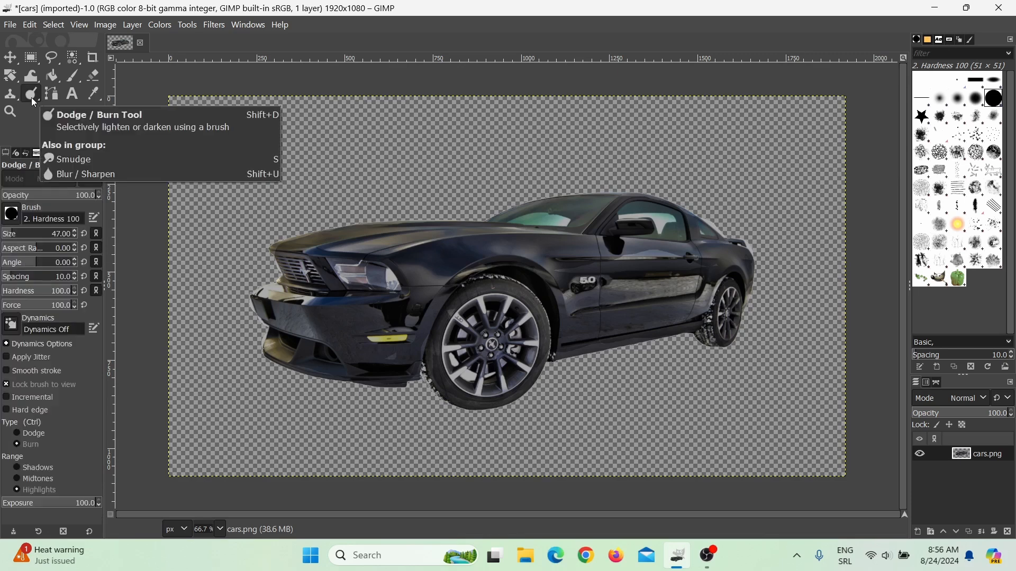
pyautogui.click(18, 434)
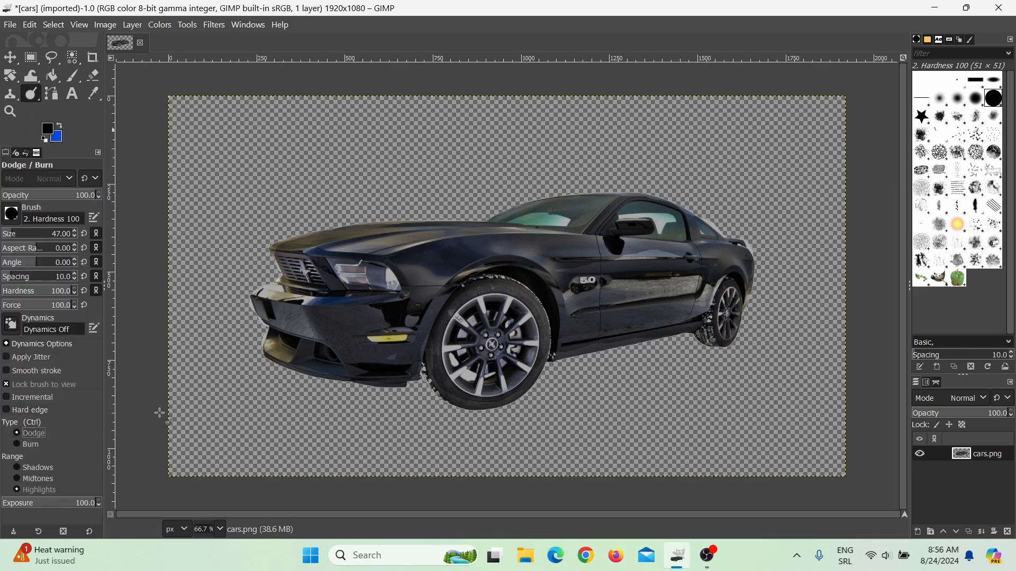
pyautogui.moveTo(290, 364)
pyautogui.mouseDown()
pyautogui.moveTo(325, 366)
pyautogui.moveTo(452, 330)
pyautogui.moveTo(403, 362)
pyautogui.moveTo(350, 376)
pyautogui.moveTo(374, 334)
pyautogui.moveTo(295, 334)
pyautogui.moveTo(300, 351)
pyautogui.moveTo(448, 331)
pyautogui.moveTo(327, 365)
pyautogui.moveTo(274, 325)
pyautogui.moveTo(269, 293)
pyautogui.moveTo(280, 343)
pyautogui.moveTo(262, 305)
pyautogui.moveTo(463, 315)
pyautogui.moveTo(275, 316)
pyautogui.moveTo(624, 283)
pyautogui.moveTo(400, 282)
pyautogui.moveTo(292, 318)
pyautogui.moveTo(637, 228)
pyautogui.moveTo(418, 246)
pyautogui.moveTo(357, 258)
pyautogui.moveTo(332, 278)
pyautogui.moveTo(493, 256)
pyautogui.moveTo(328, 269)
pyautogui.moveTo(286, 260)
pyautogui.moveTo(583, 253)
pyautogui.mouseUp()
pyautogui.moveTo(336, 256)
pyautogui.mouseDown()
pyautogui.moveTo(322, 238)
pyautogui.moveTo(662, 207)
pyautogui.moveTo(766, 299)
pyautogui.mouseUp()
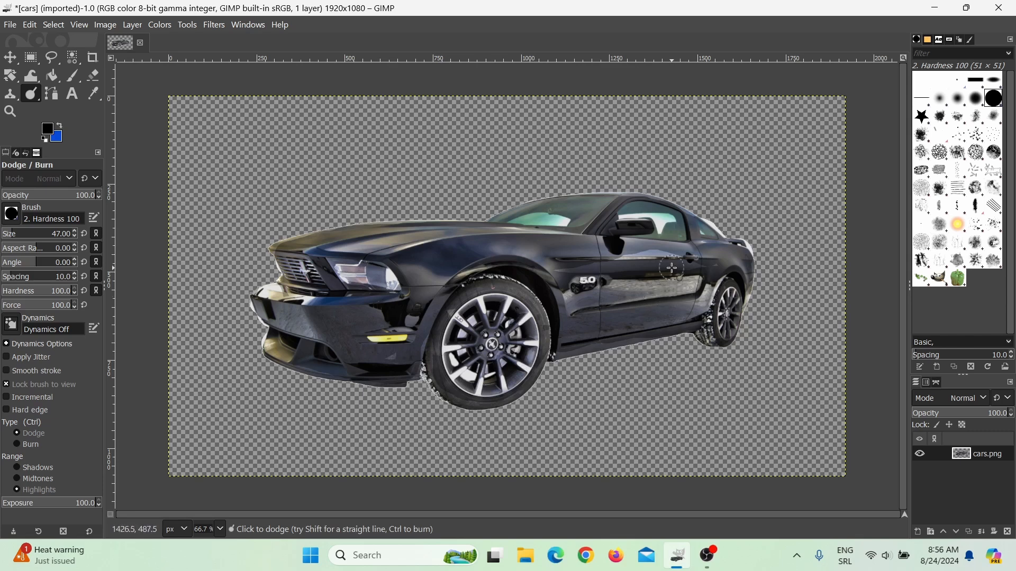
# Erase the leftover white fringe along the car's rear edge with the Eraser.
pyautogui.keyDown('ctrl'); pyautogui.scroll(5, 798, 279); pyautogui.keyUp('ctrl')
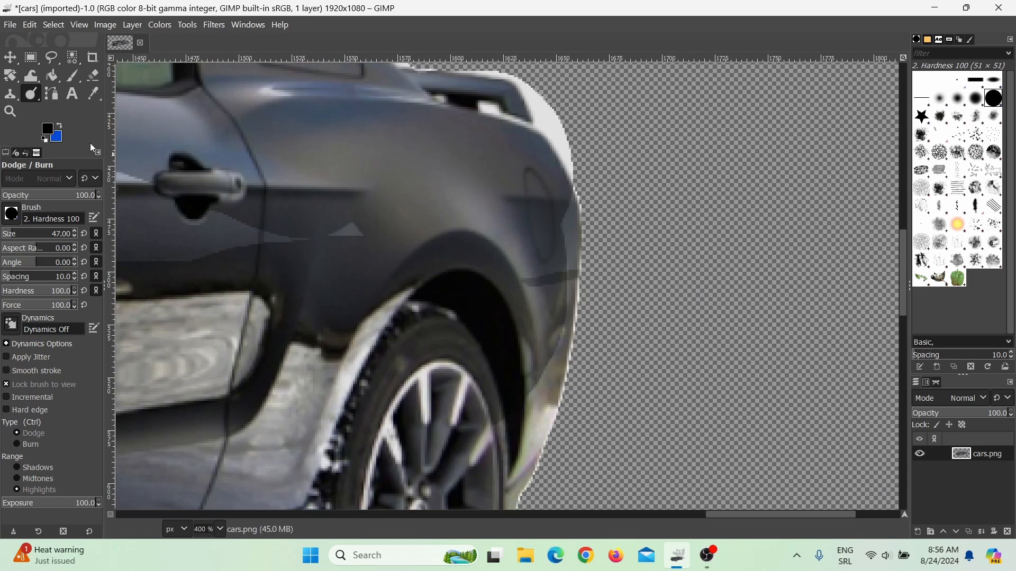
pyautogui.click(95, 75)
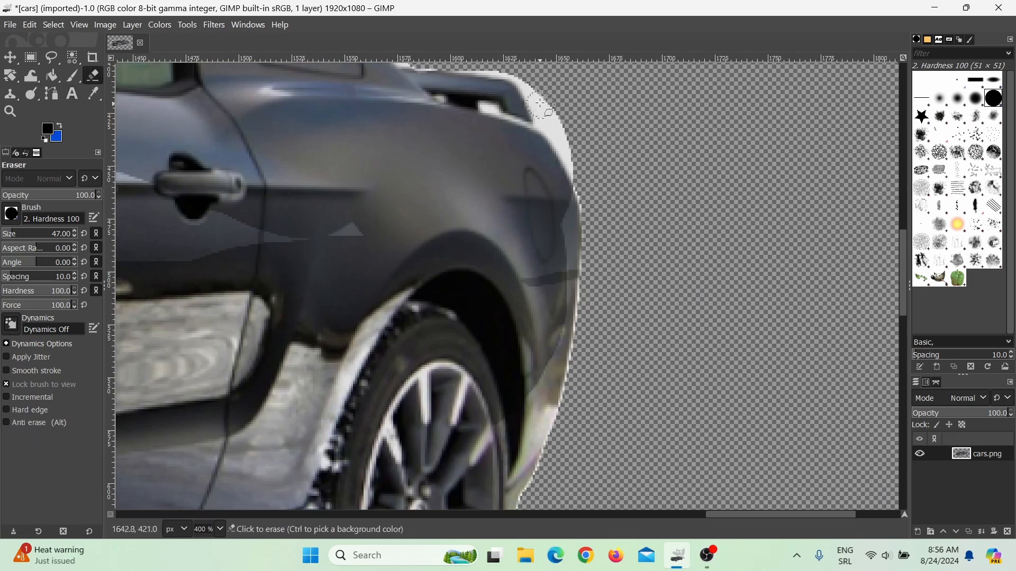
pyautogui.moveTo(532, 83)
pyautogui.mouseDown()
pyautogui.moveTo(587, 188)
pyautogui.moveTo(600, 253)
pyautogui.moveTo(609, 231)
pyautogui.mouseUp()
pyautogui.moveTo(484, 70)
pyautogui.mouseDown()
pyautogui.moveTo(526, 79)
pyautogui.moveTo(552, 113)
pyautogui.mouseUp()
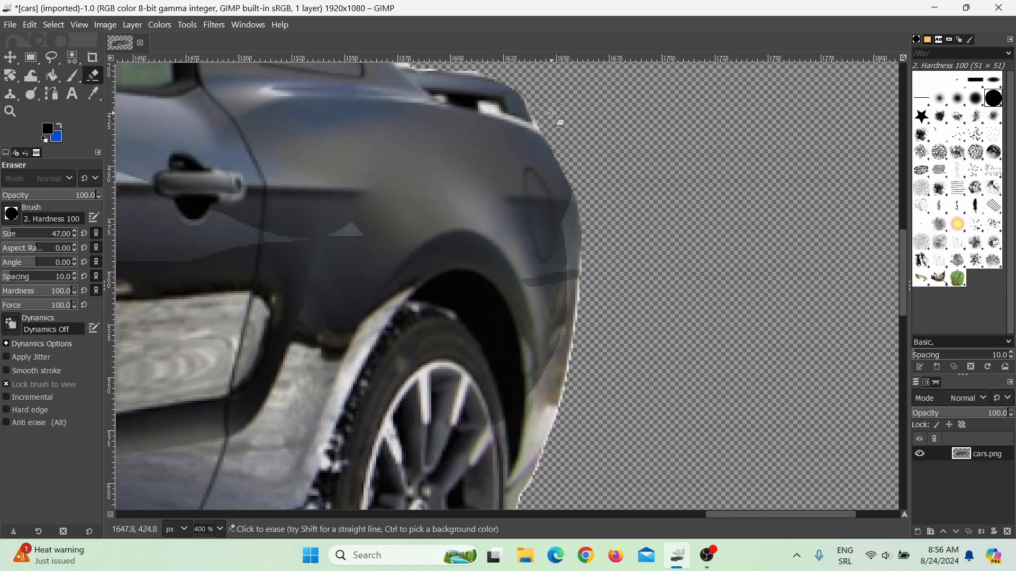
# Open the Export Image dialog for the black car image.
pyautogui.click(14, 26)
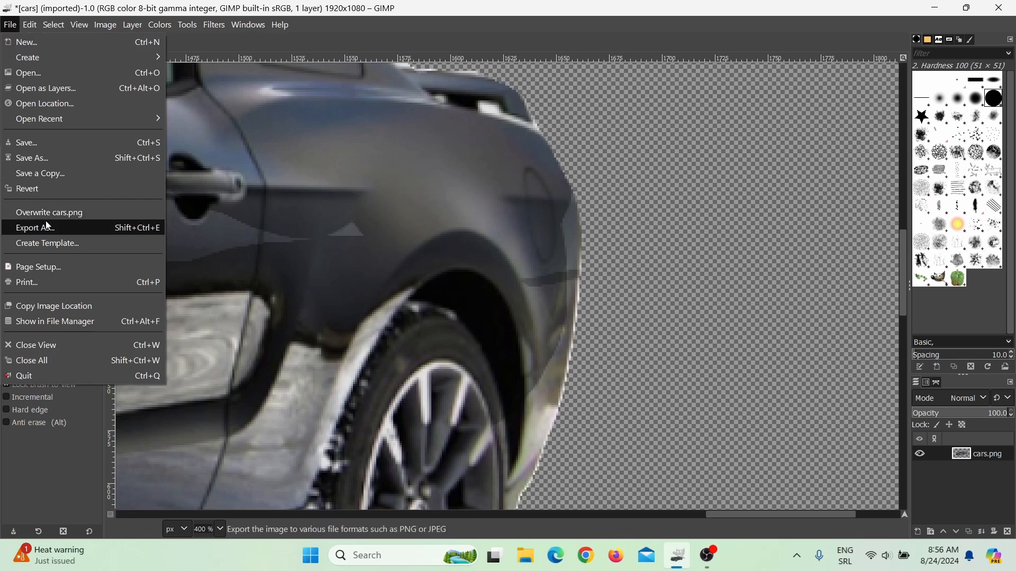
pyautogui.click(55, 230)
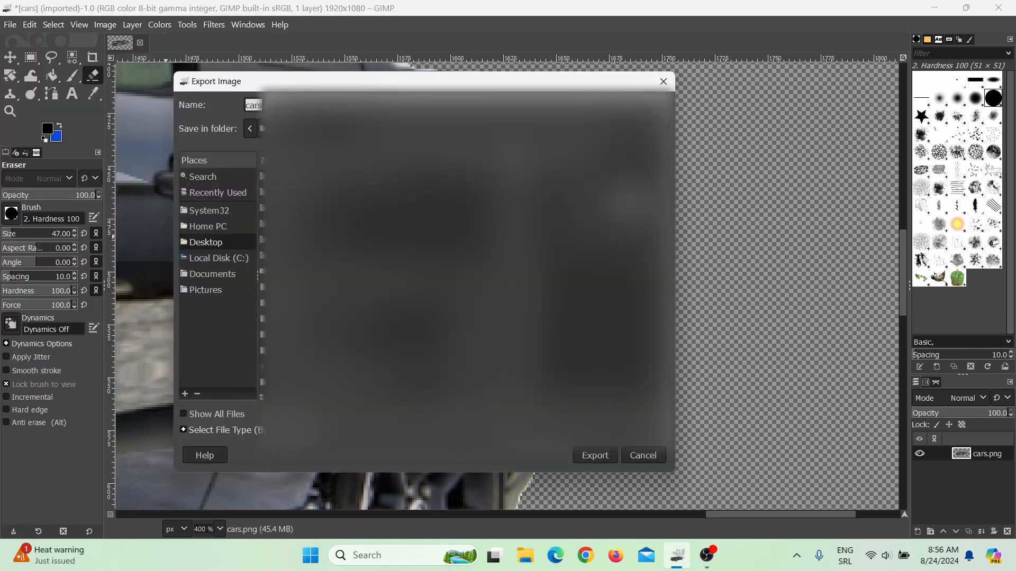